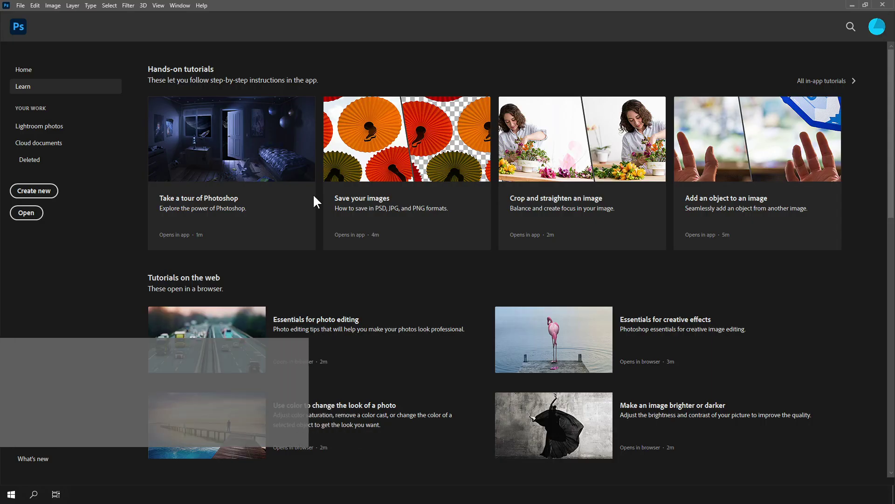
Open the new-document window and browse the preset category tabs, including Art & Illustration
click(20, 5)
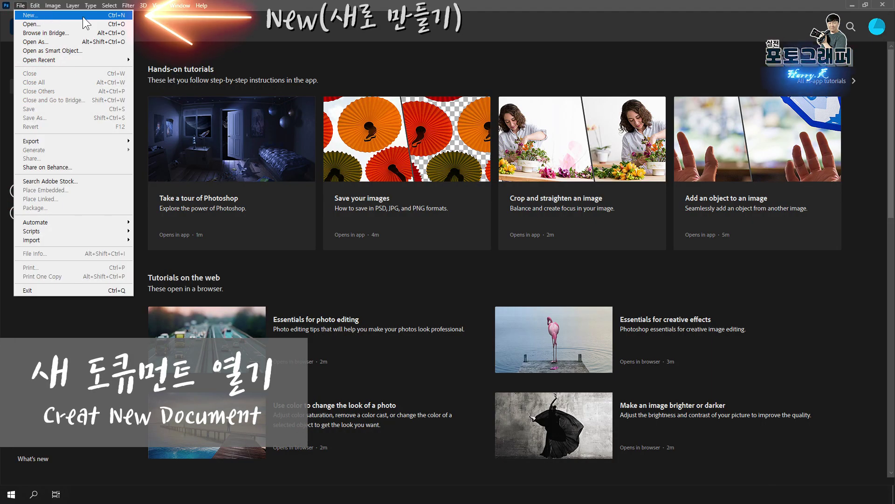
click(83, 16)
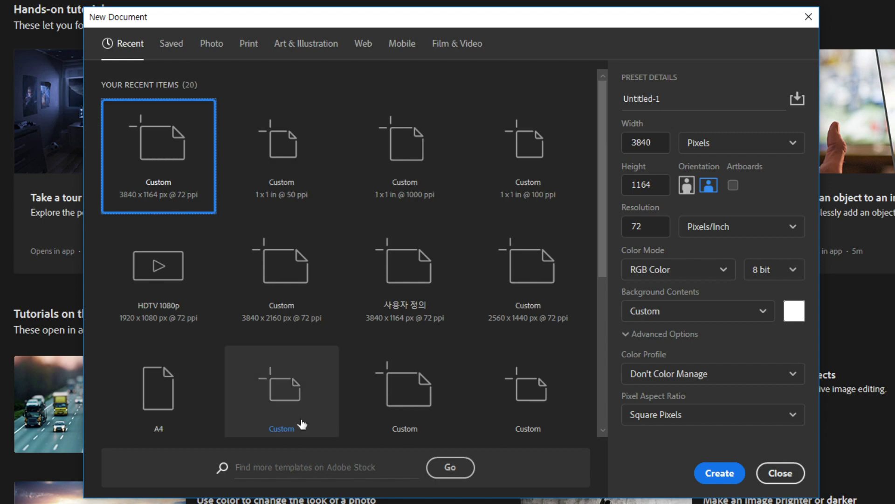
click(171, 43)
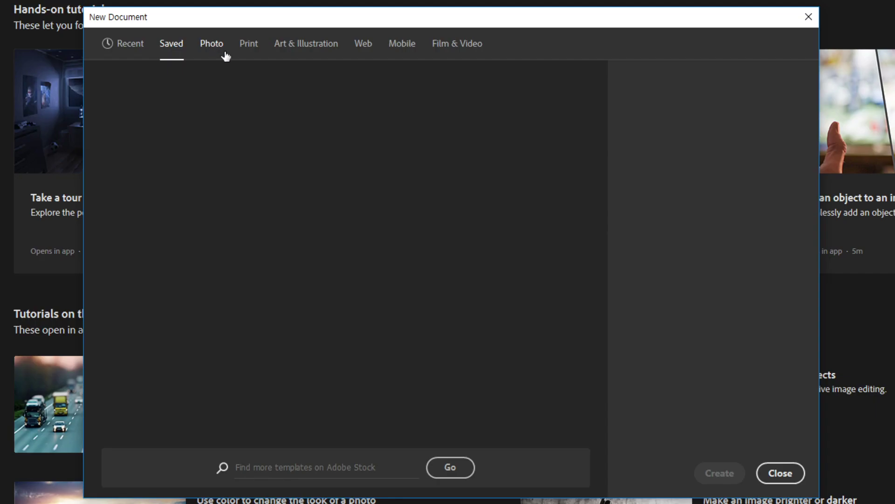
click(249, 43)
click(457, 44)
click(363, 43)
click(306, 44)
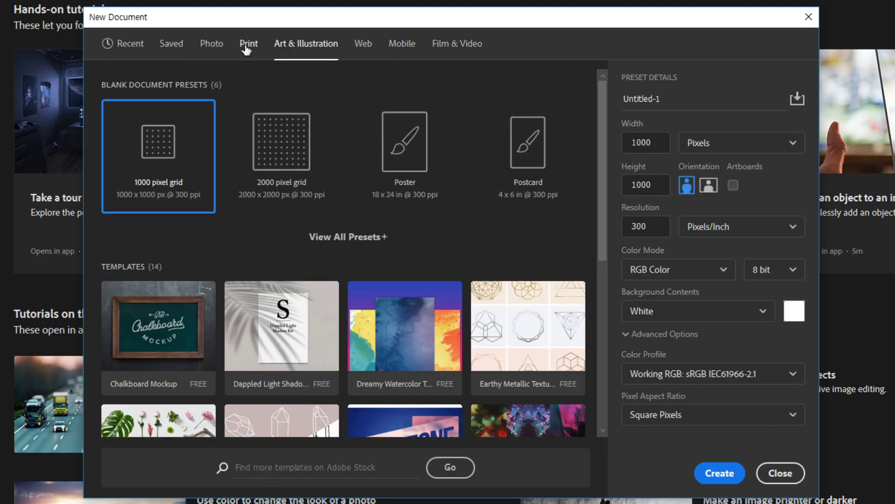
Return to the Recent presets and preview several sizes, including HDTV 1080p
click(248, 44)
click(211, 45)
click(170, 44)
click(130, 46)
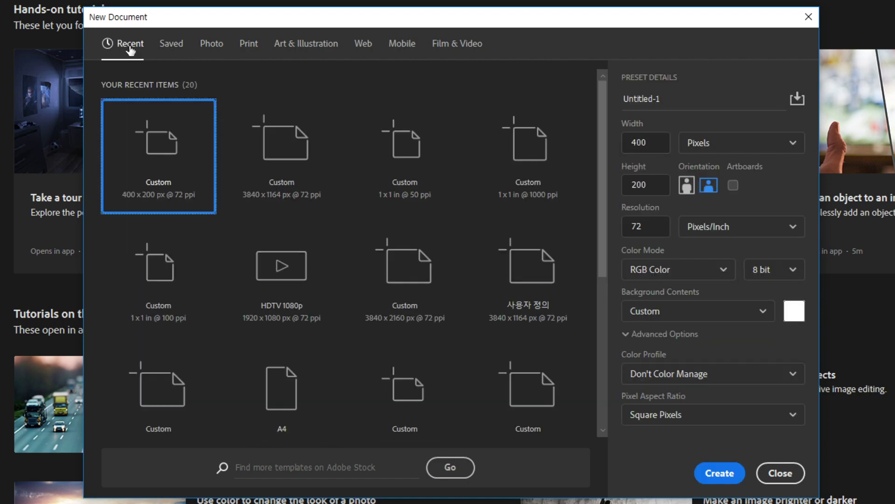
click(411, 275)
click(526, 286)
click(282, 294)
click(182, 292)
click(176, 370)
click(271, 350)
Pick the Custom 400 × 200 px preset and select its document name for replacement
click(158, 154)
click(682, 99)
drag(683, 98, 612, 102)
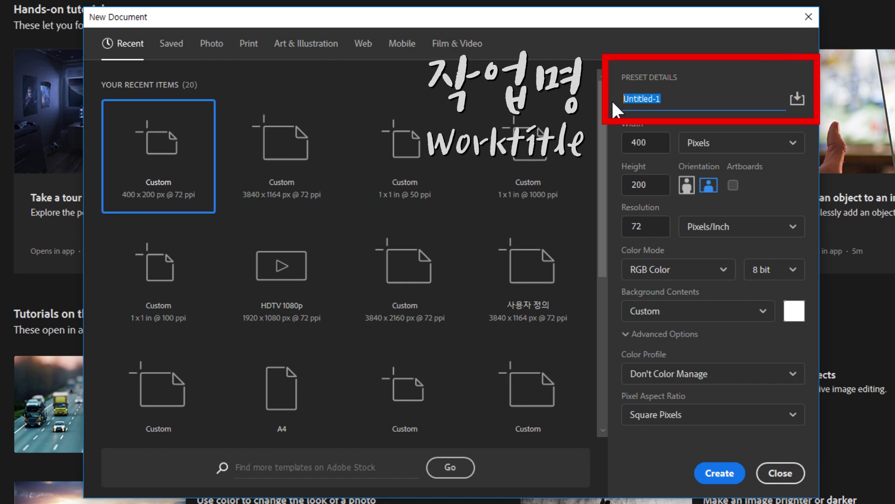
Name the document 제3강연습 and set it to 1200 × 700 px, ending in landscape orientation
text(제3강연습)
click(625, 143)
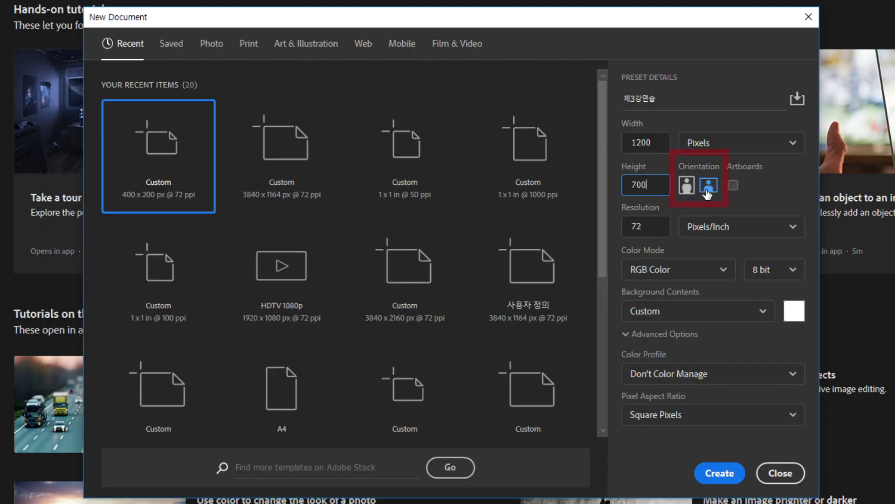
click(709, 195)
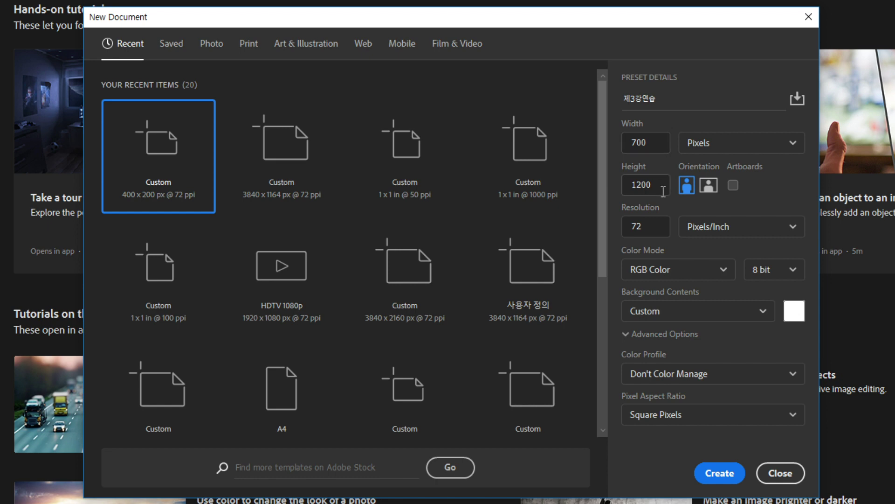
click(706, 195)
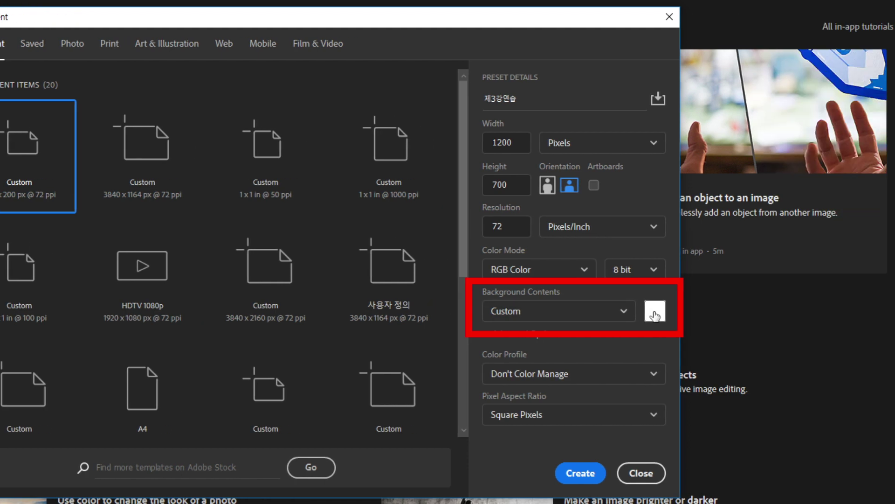
click(795, 311)
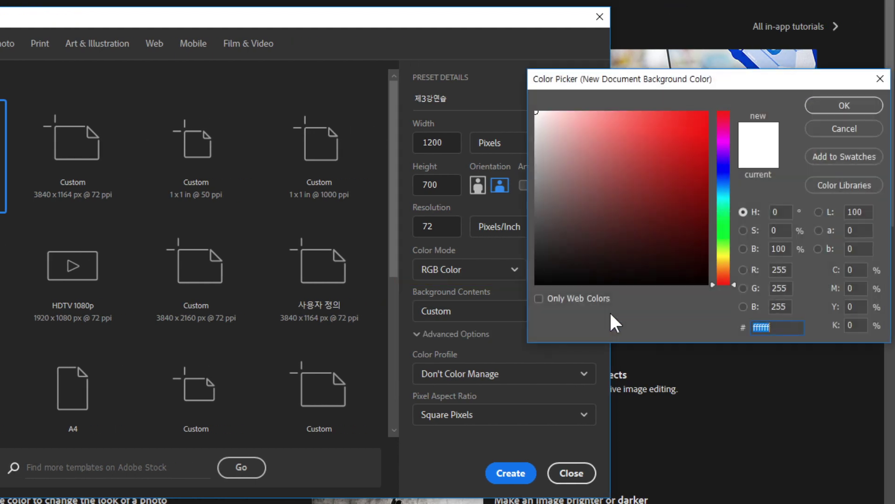
drag(634, 216, 536, 112)
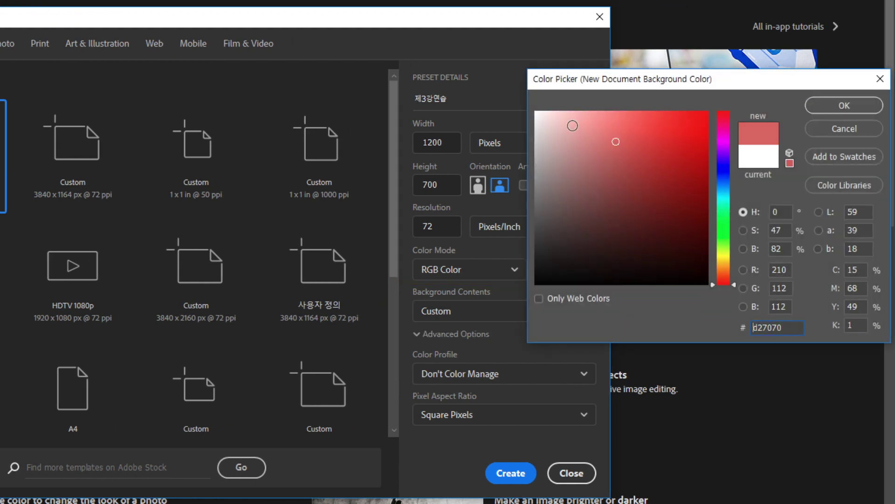
key(Return)
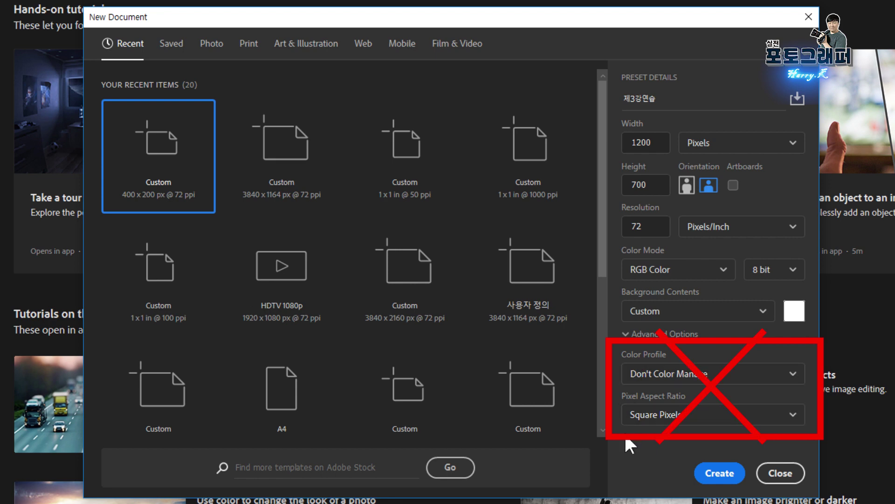
Keep Square Pixels as the pixel aspect ratio and create the 1200 × 700 document
click(651, 424)
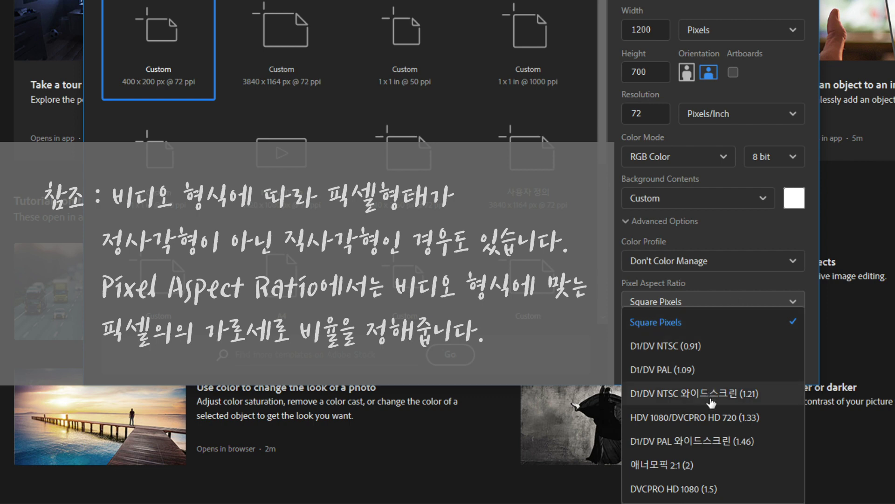
click(734, 280)
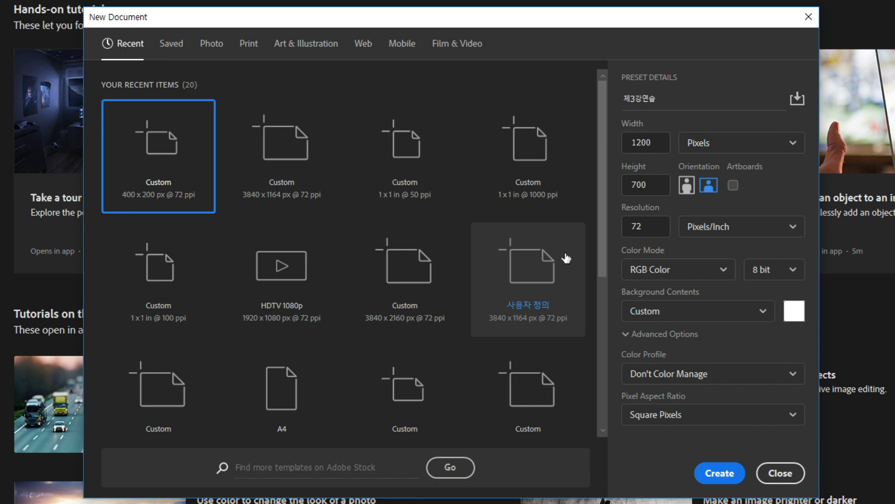
click(720, 481)
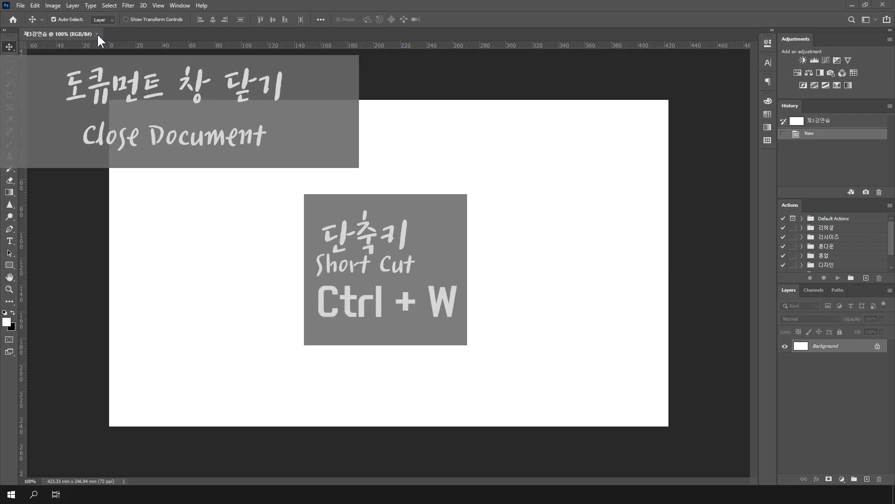
Close 제3강연습 and create a new Untitled-1 from the 1200 × 700 recent preset
click(97, 34)
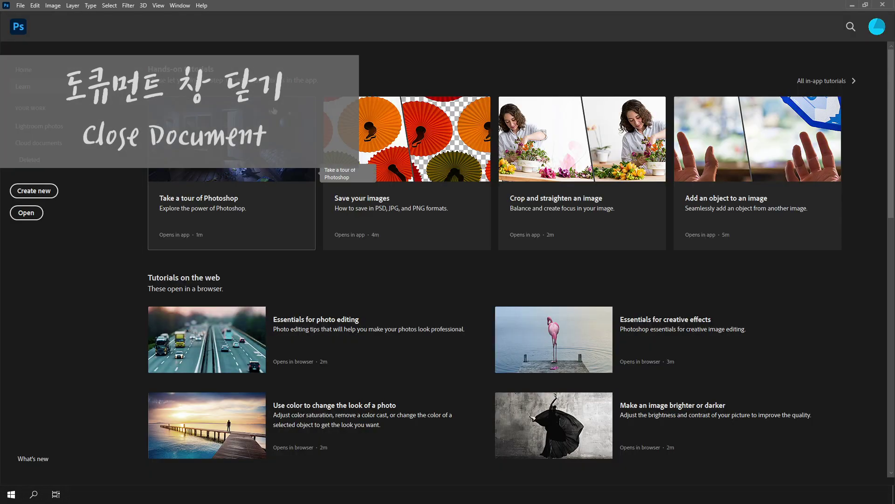
key(ctrl+n)
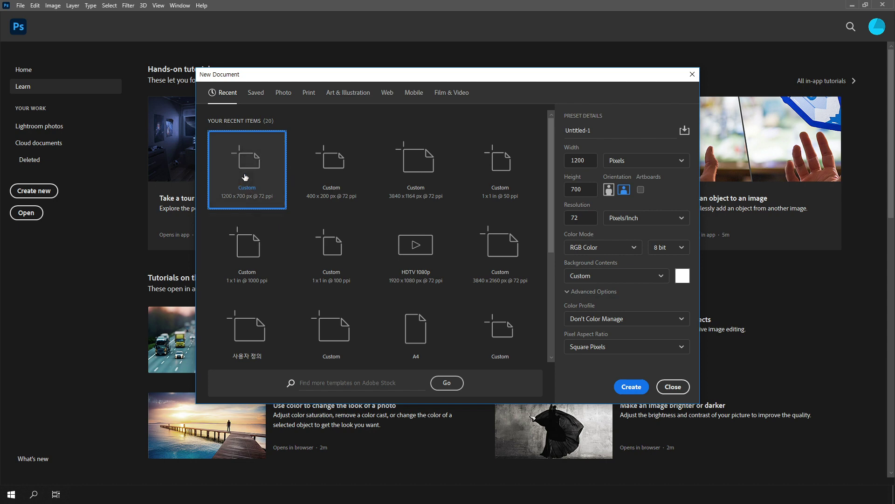
click(627, 386)
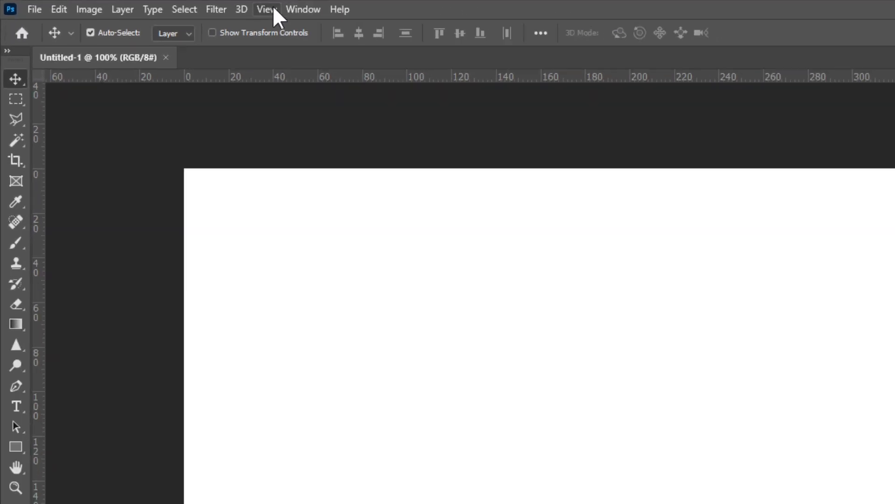
Glance at the Window menu, then activate the Path Selection tool
click(179, 5)
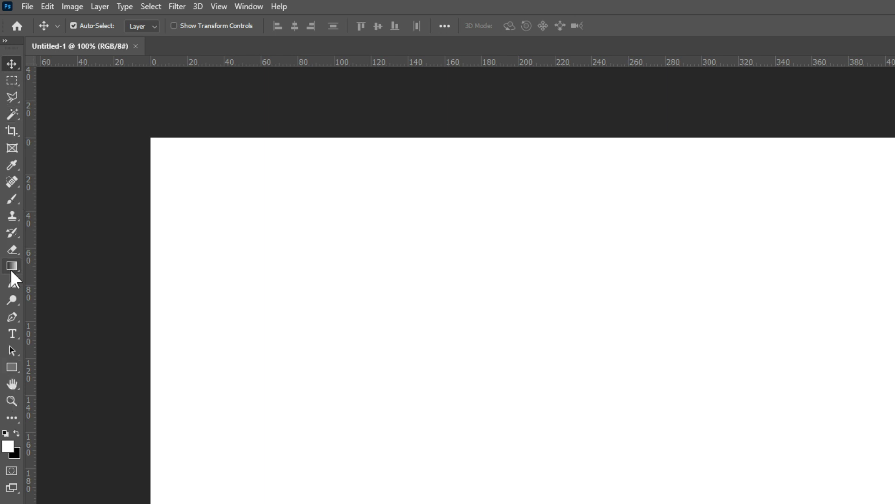
click(11, 350)
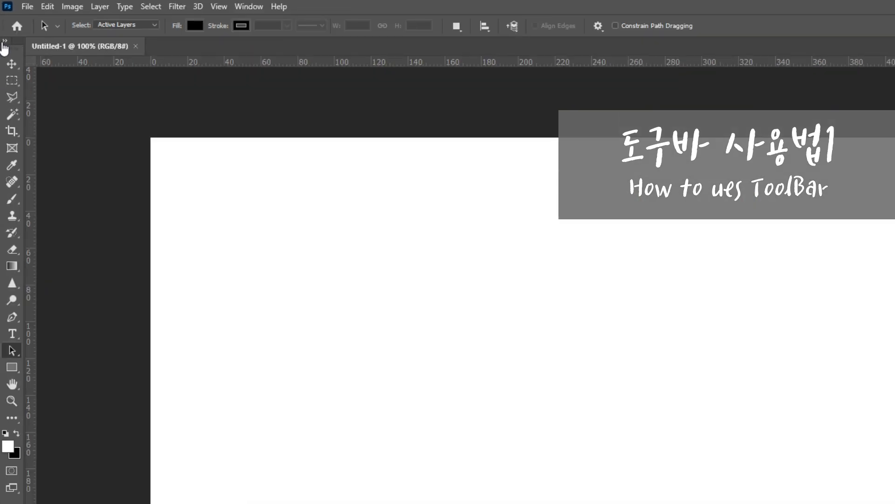
Toggle the toolbar to two columns and back, then choose the Lasso Tool from its group
click(4, 42)
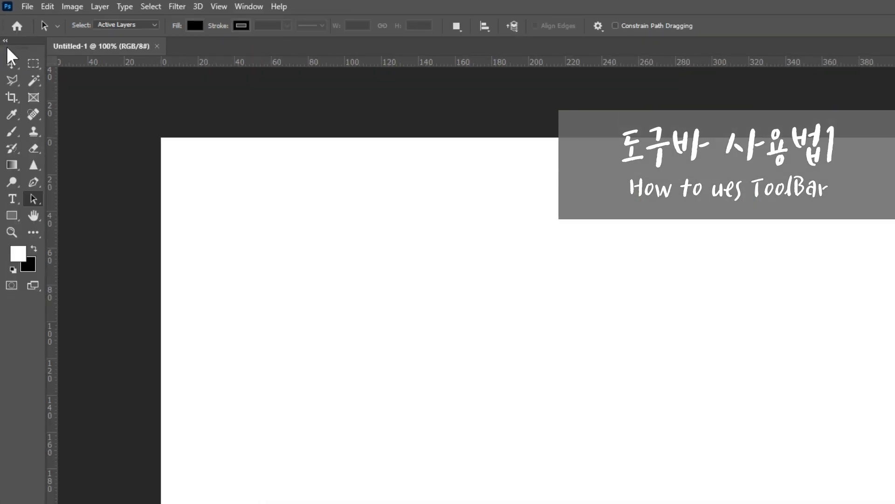
click(8, 43)
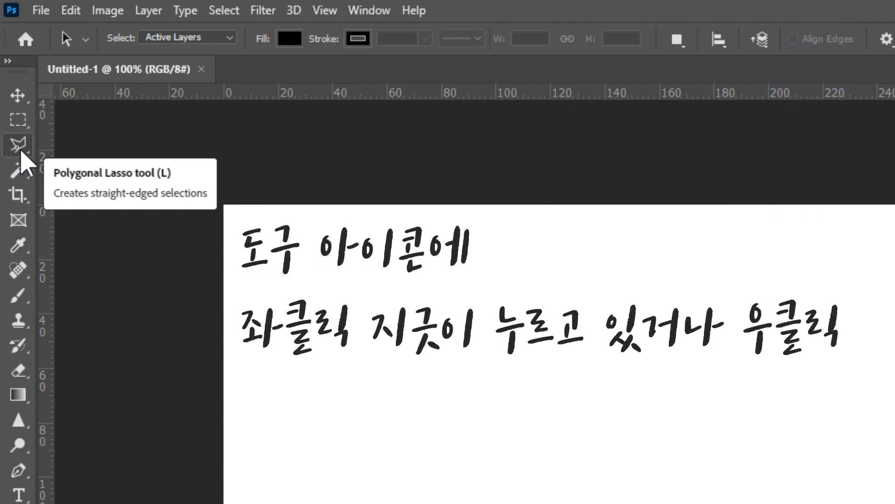
drag(20, 150, 99, 166)
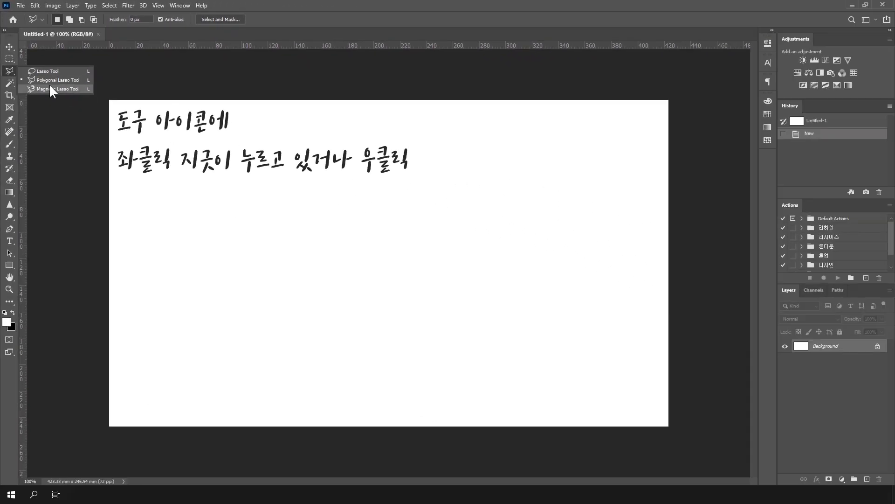
click(53, 71)
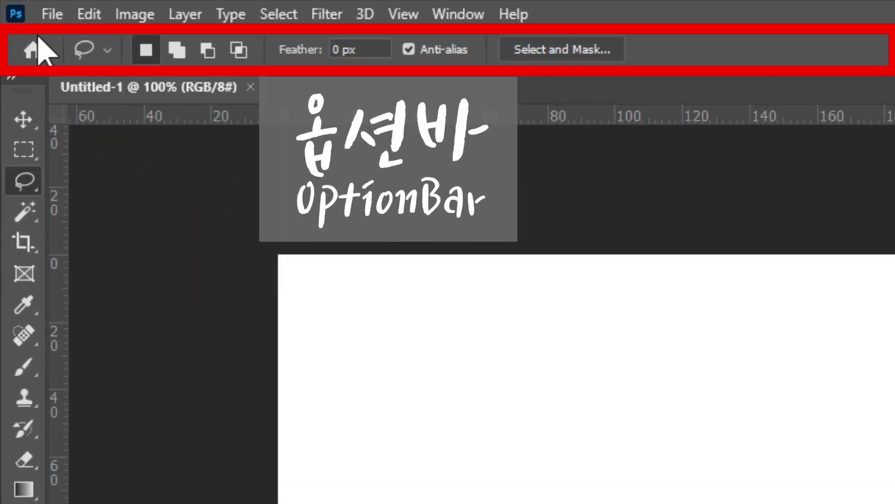
Step through the Move, Rectangular Marquee, colour-selection and Spot Healing tools
click(23, 120)
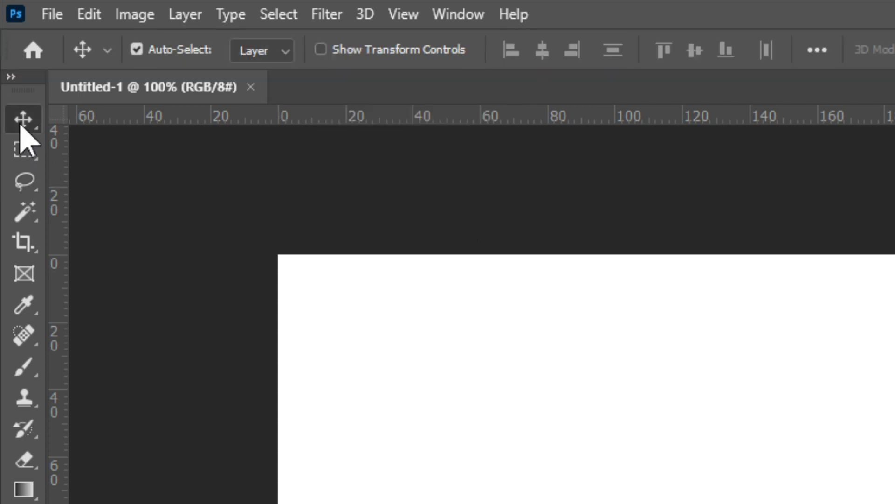
click(23, 154)
click(24, 210)
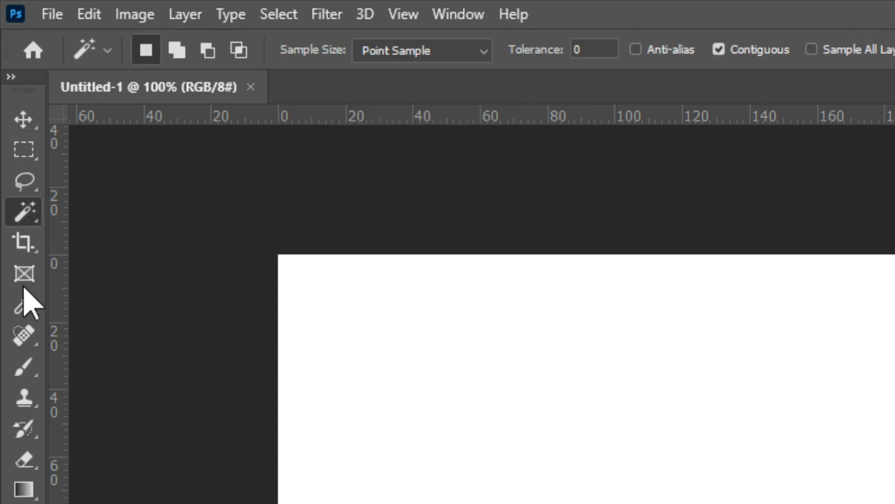
click(23, 334)
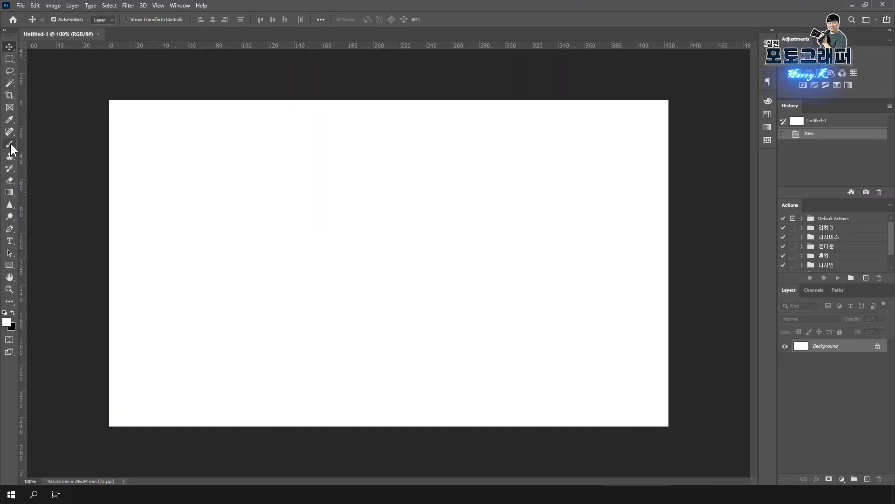
With a black brush, paint horizontal strokes at full, 30% and 5% opacity
click(9, 143)
key(x)
drag(210, 184, 559, 186)
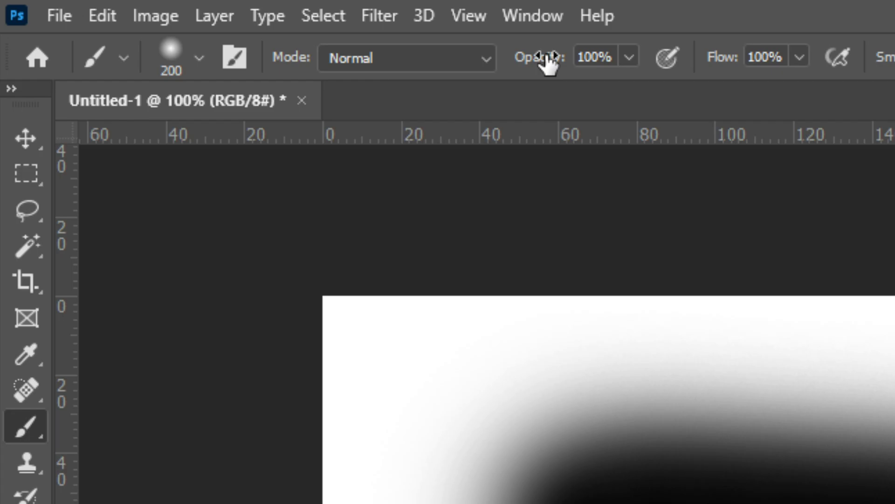
drag(550, 60, 504, 68)
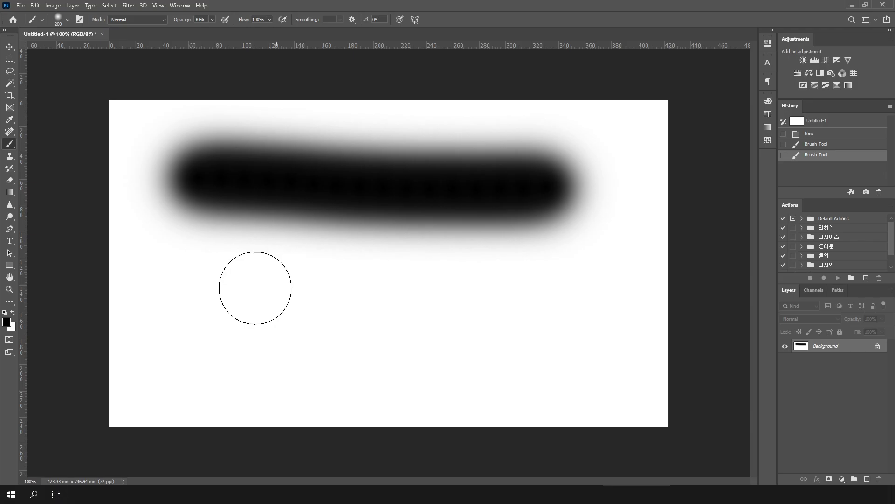
drag(205, 315, 536, 322)
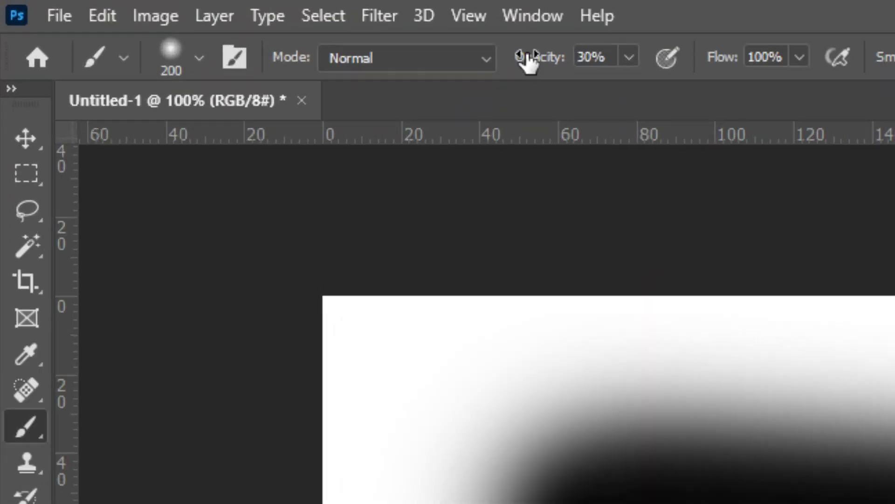
drag(178, 20, 168, 26)
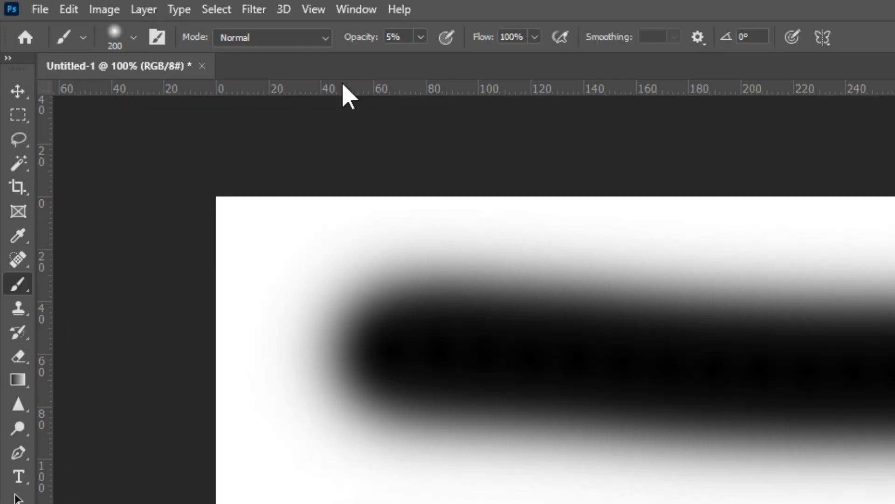
drag(184, 400, 546, 406)
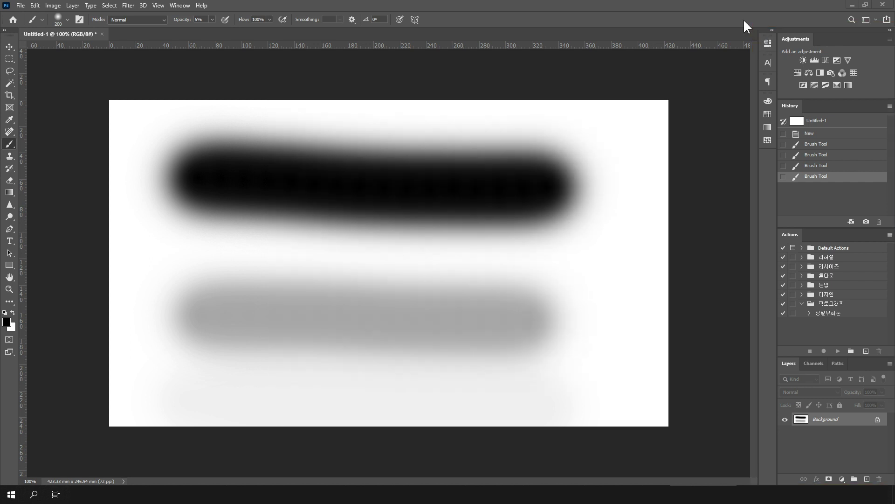
Collapse the docked panels to labelled icons, resize the icon column, then expand them again
mouse_move(795, 38)
mouse_down()
mouse_move(534, 100)
mouse_move(796, 34)
mouse_up()
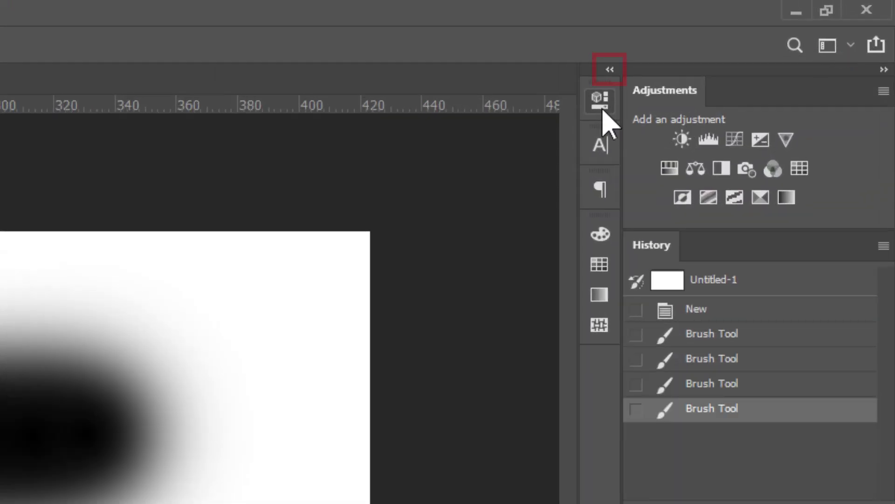
click(883, 70)
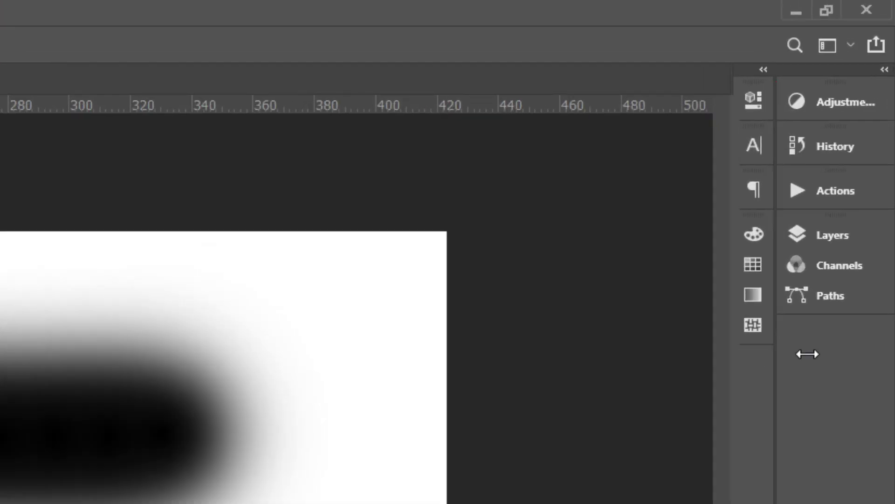
drag(844, 153, 857, 151)
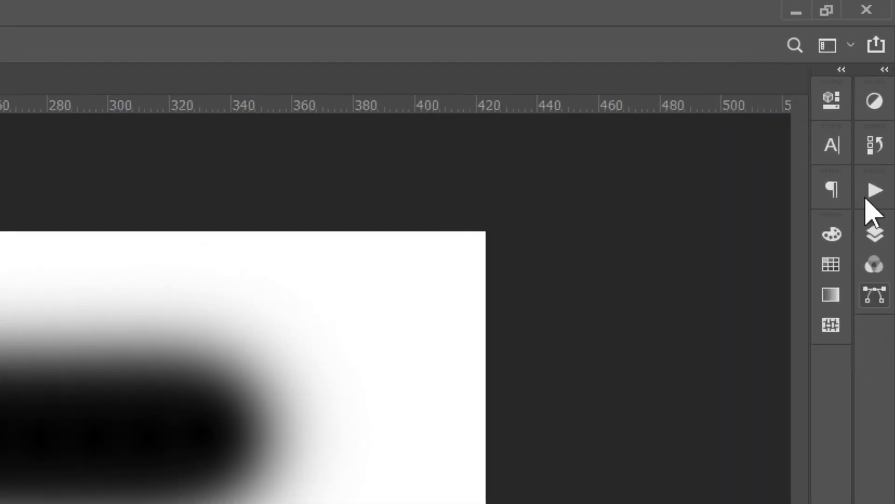
drag(848, 366, 765, 379)
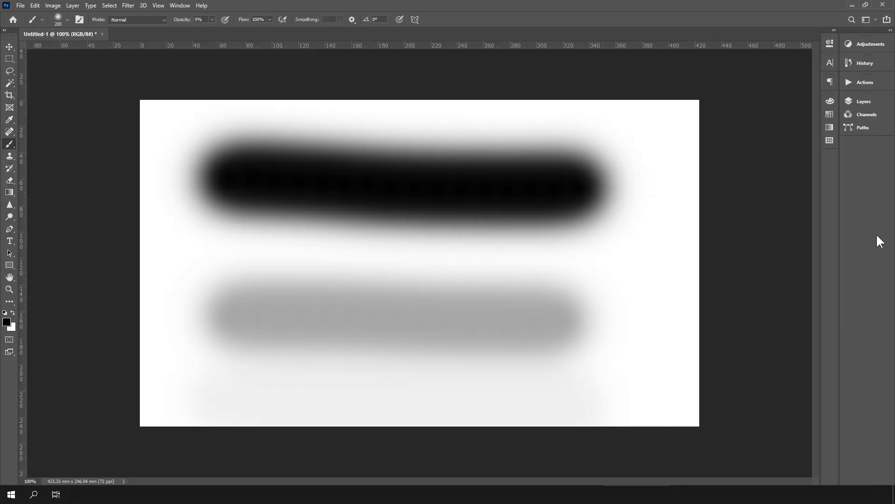
click(889, 32)
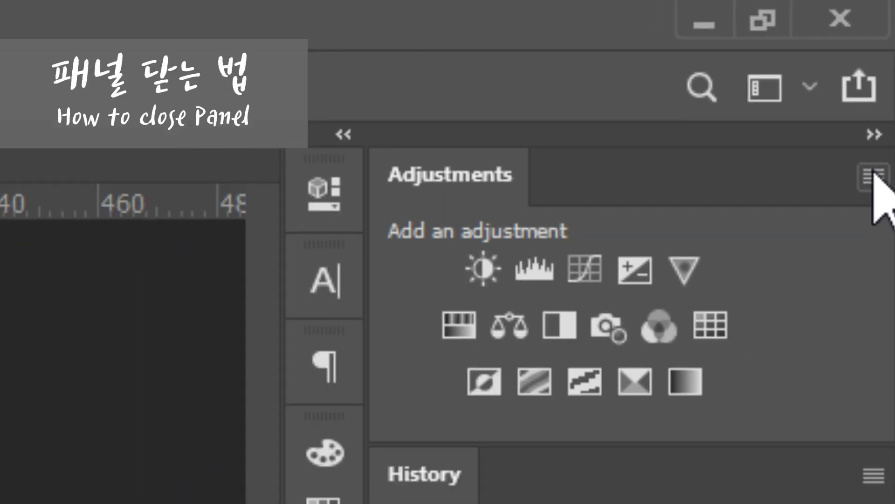
Close Adjustments from its panel menu, and close History after floating it over the canvas
click(864, 242)
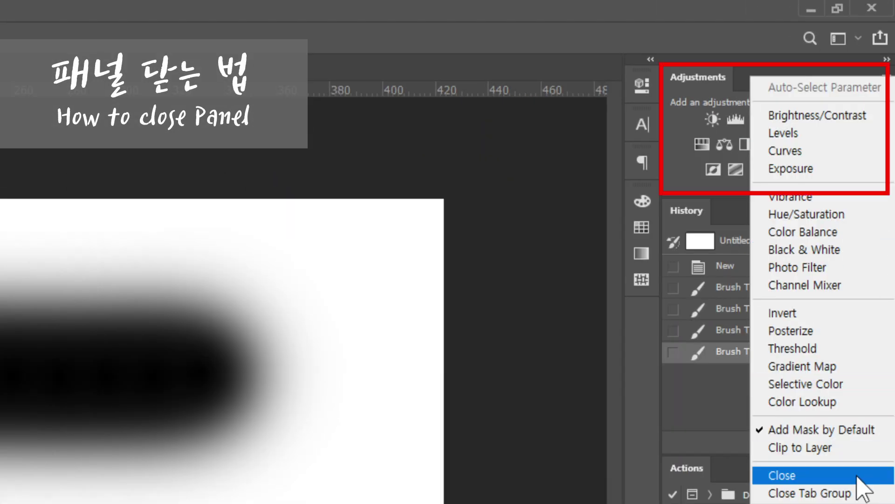
click(858, 476)
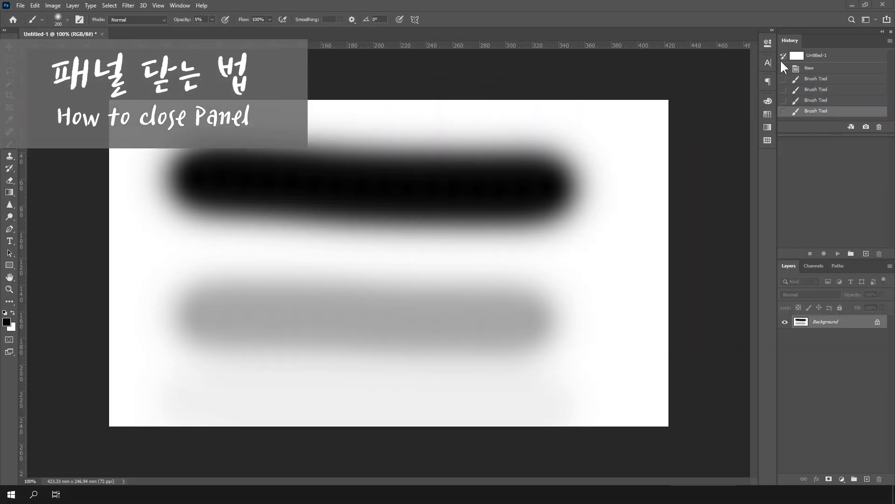
drag(790, 40, 595, 159)
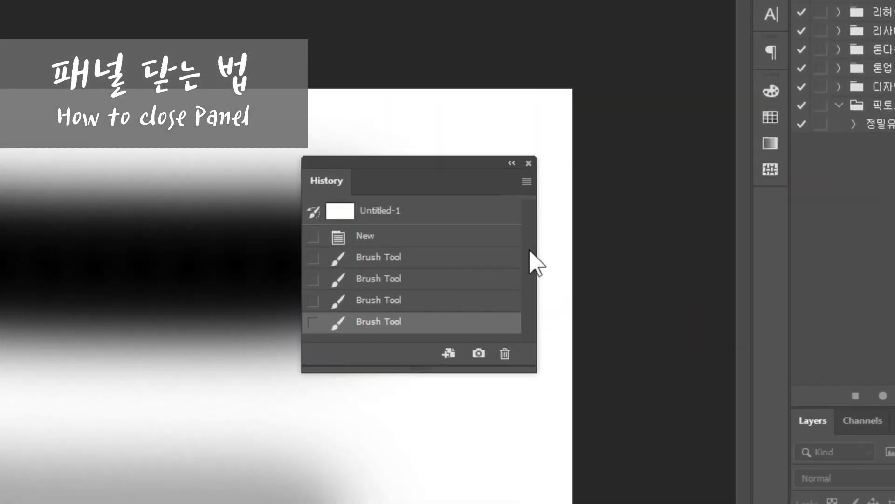
click(529, 163)
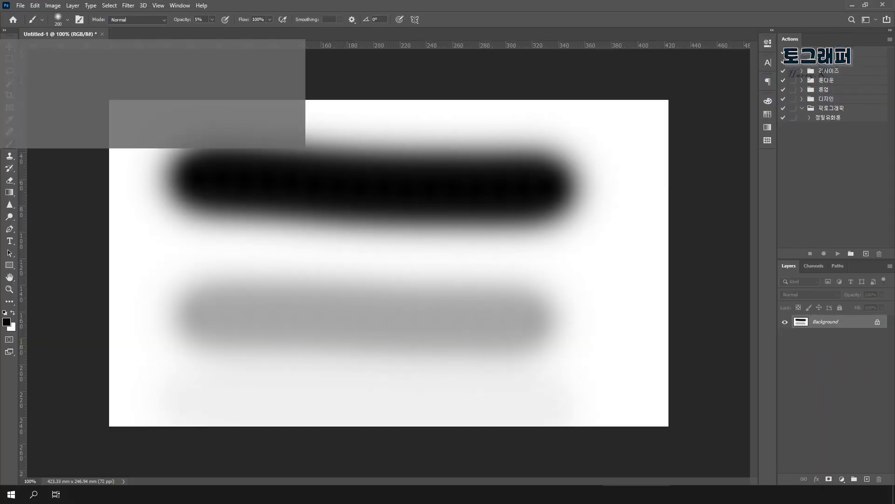
Reopen Adjustments and History from the Window menu, dock History, and review the panel list
click(179, 5)
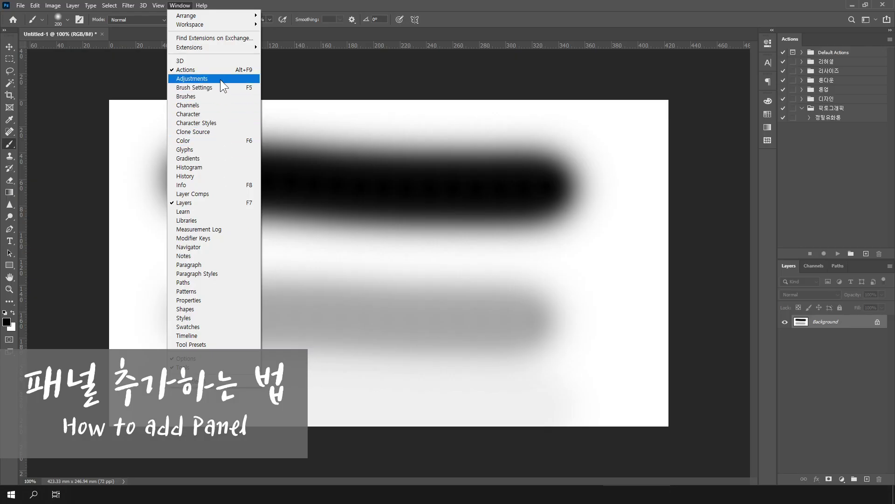
click(207, 78)
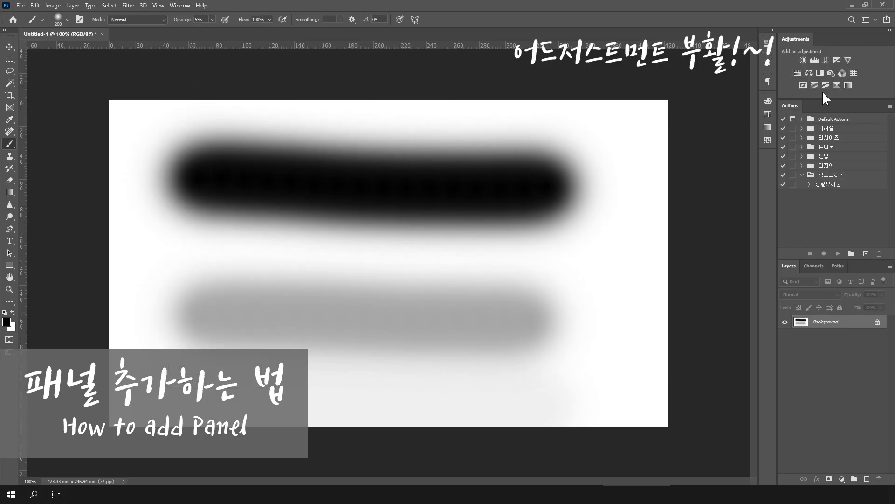
click(182, 6)
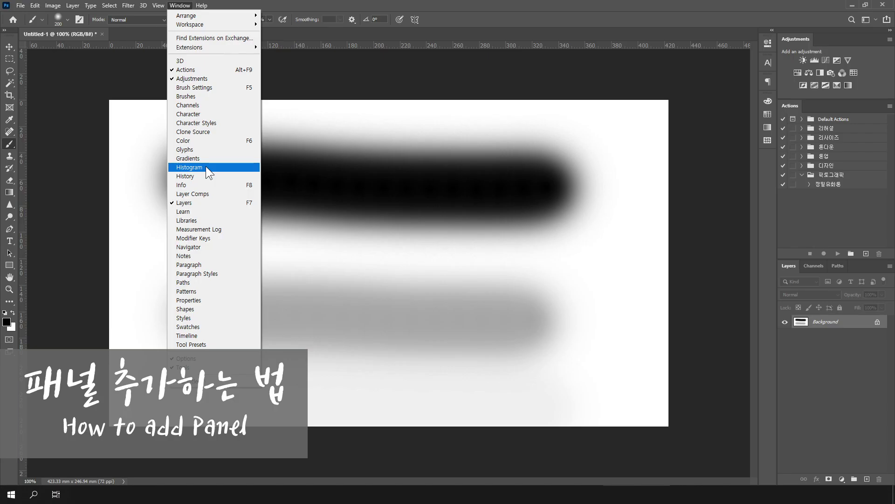
click(206, 176)
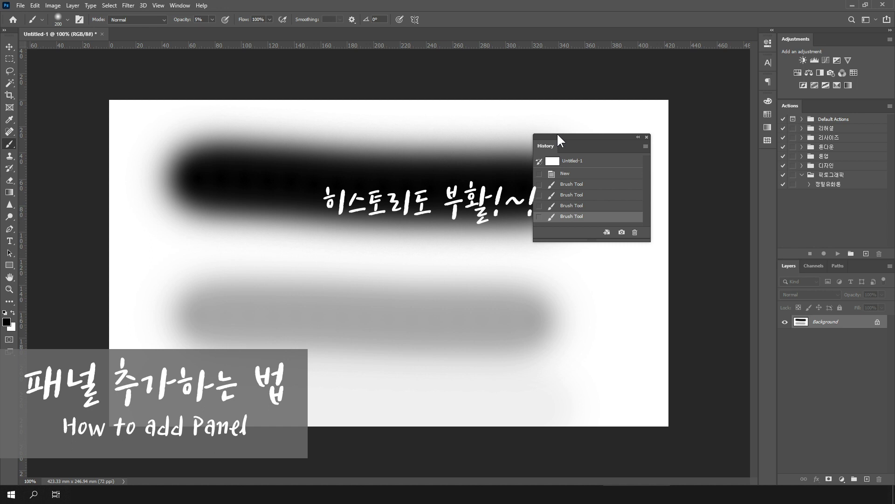
drag(561, 137, 802, 98)
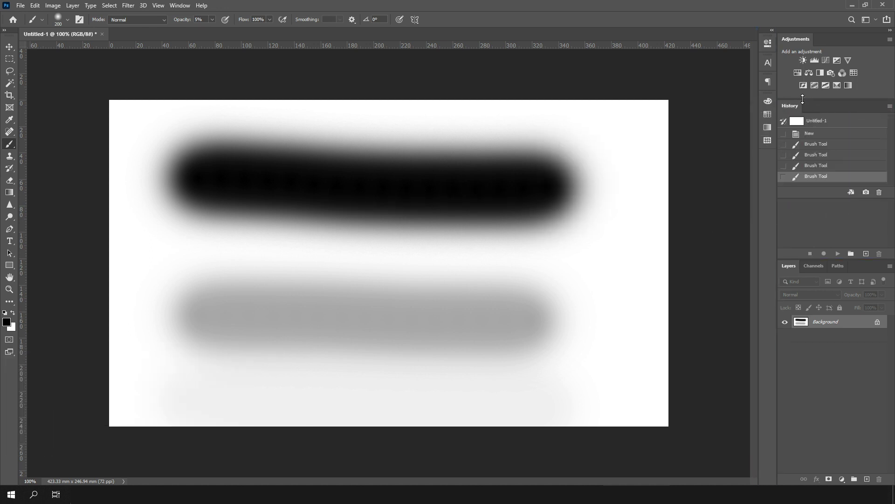
click(179, 5)
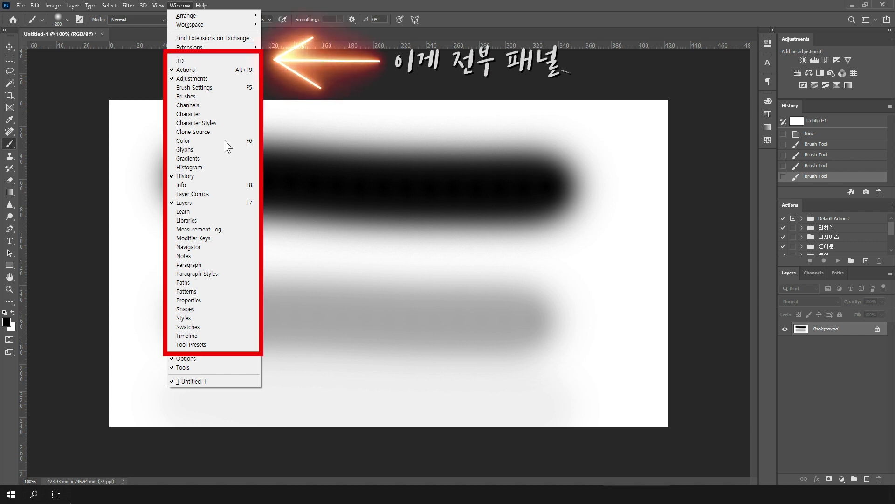